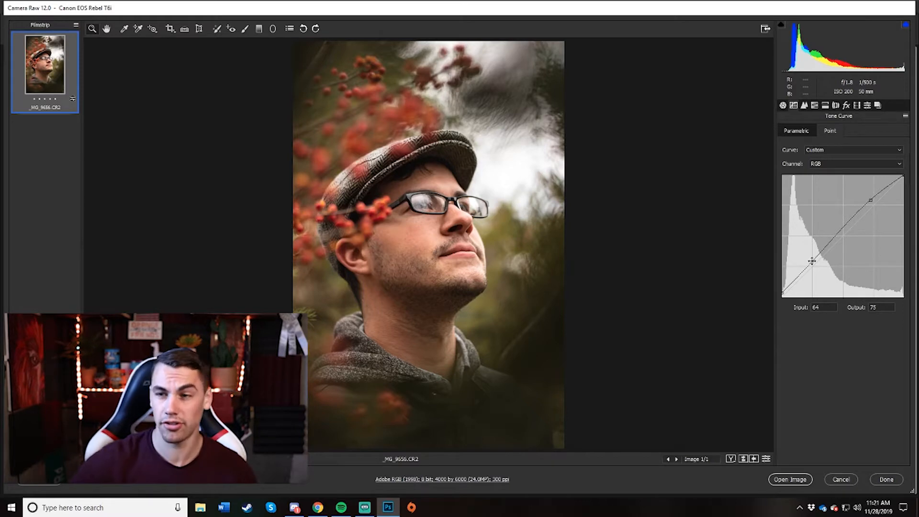
Add a radial filter around the man's head with contrast +12, exposure +0.20 and temperature +8
{"action": "left_click", "coordinate": [783, 105]}
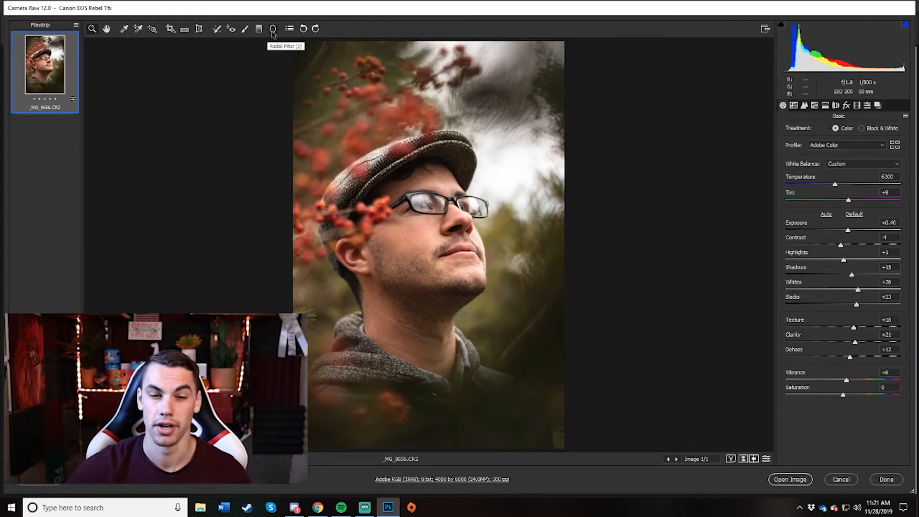
{"action": "left_click", "coordinate": [272, 29]}
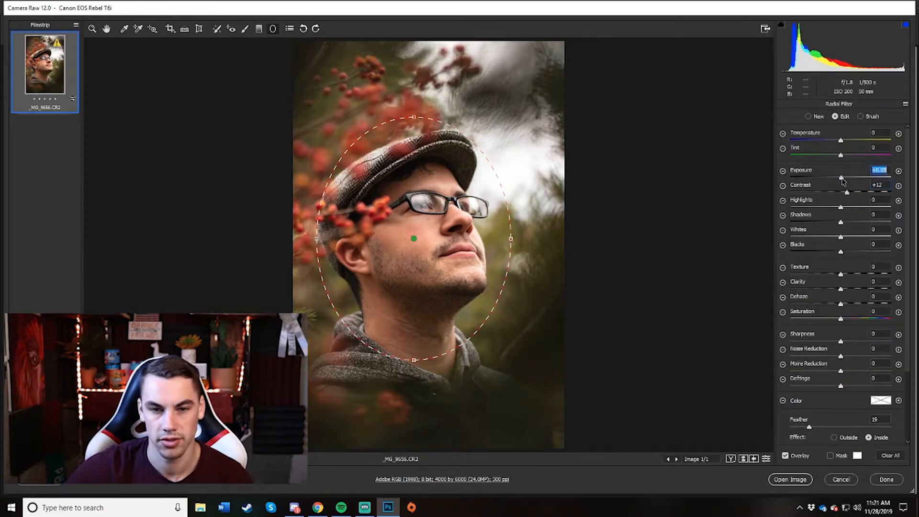
{"action": "left_click_drag", "start_coordinate": [842, 181], "coordinate": [842, 181]}
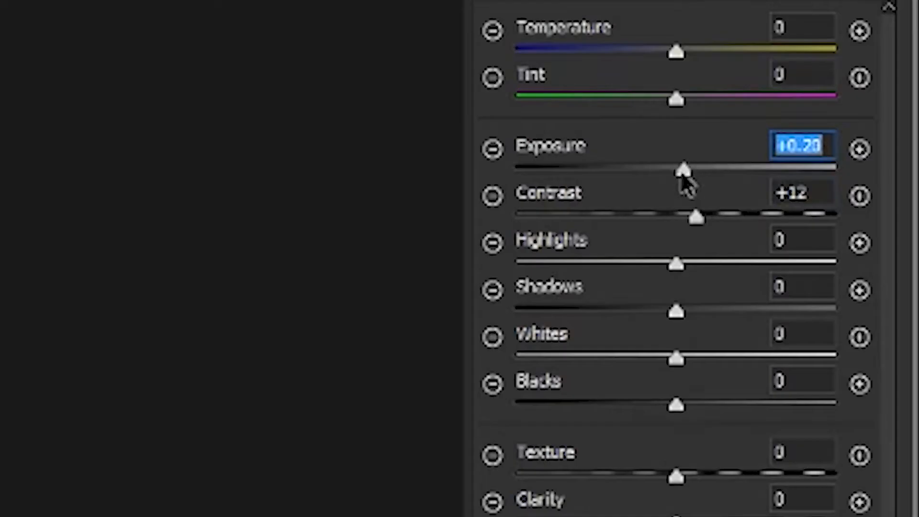
{"action": "left_click_drag", "start_coordinate": [839, 139], "coordinate": [845, 143]}
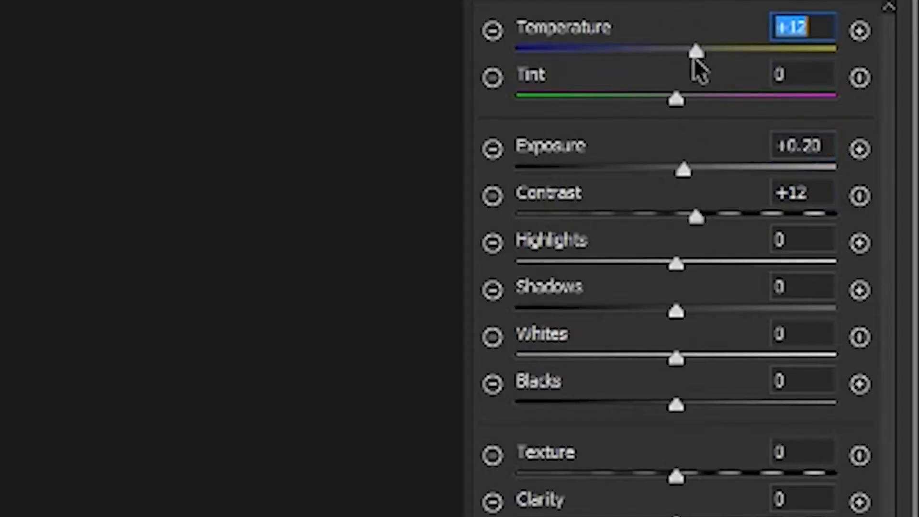
{"action": "left_click_drag", "start_coordinate": [693, 60], "coordinate": [687, 61]}
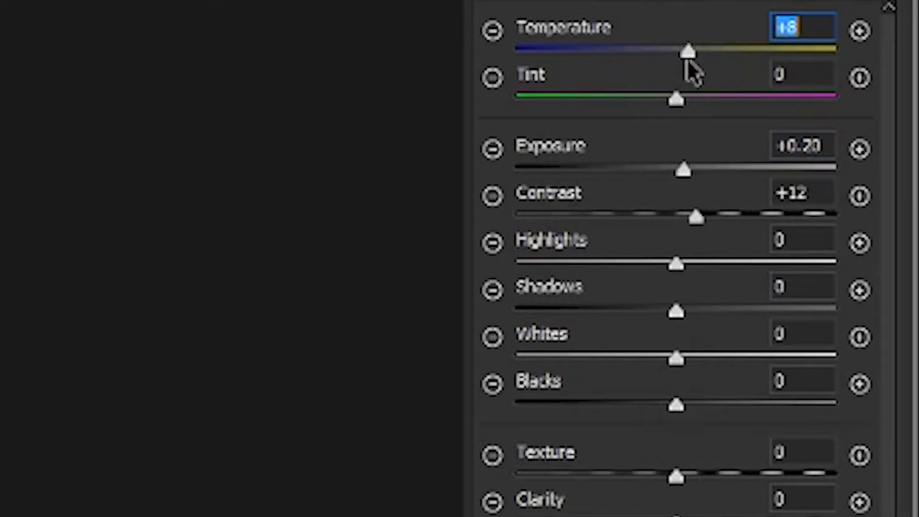
Set the radial filter's highlights to -10, shadows to +37, whites to -9, blacks to -11, clarity to +2 and dehaze to -18
{"action": "mouse_move", "coordinate": [675, 268]}
{"action": "left_mouse_down"}
{"action": "mouse_move", "coordinate": [689, 267]}
{"action": "mouse_move", "coordinate": [660, 268]}
{"action": "left_mouse_up"}
{"action": "left_click_drag", "start_coordinate": [676, 312], "coordinate": [701, 309]}
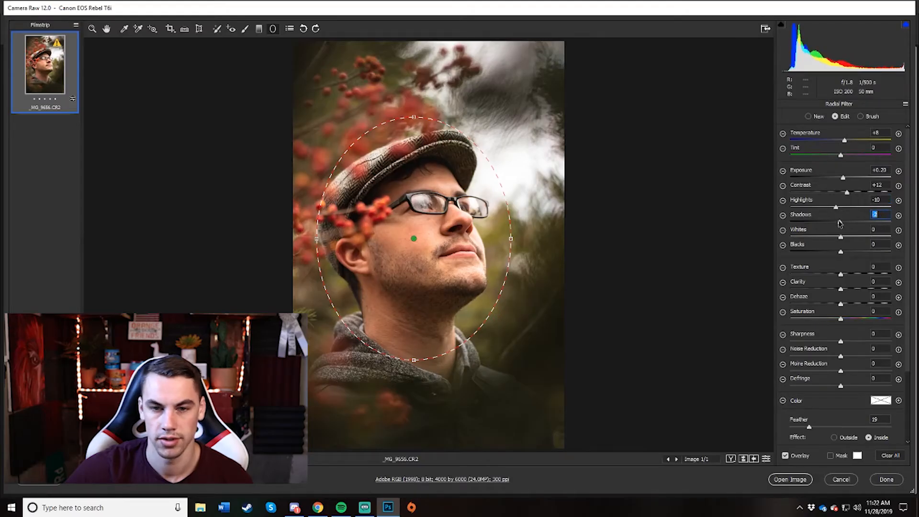
{"action": "left_click_drag", "start_coordinate": [849, 224], "coordinate": [860, 224]}
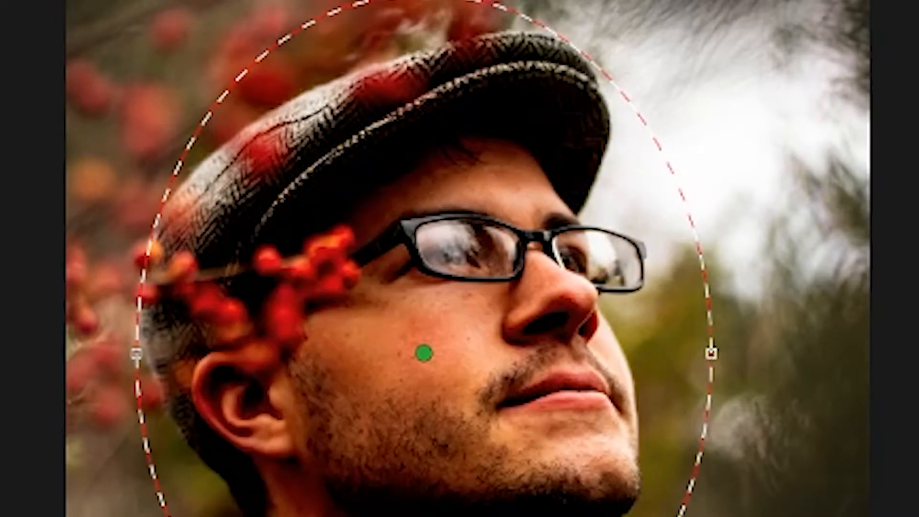
{"action": "left_click_drag", "start_coordinate": [800, 251], "coordinate": [832, 251]}
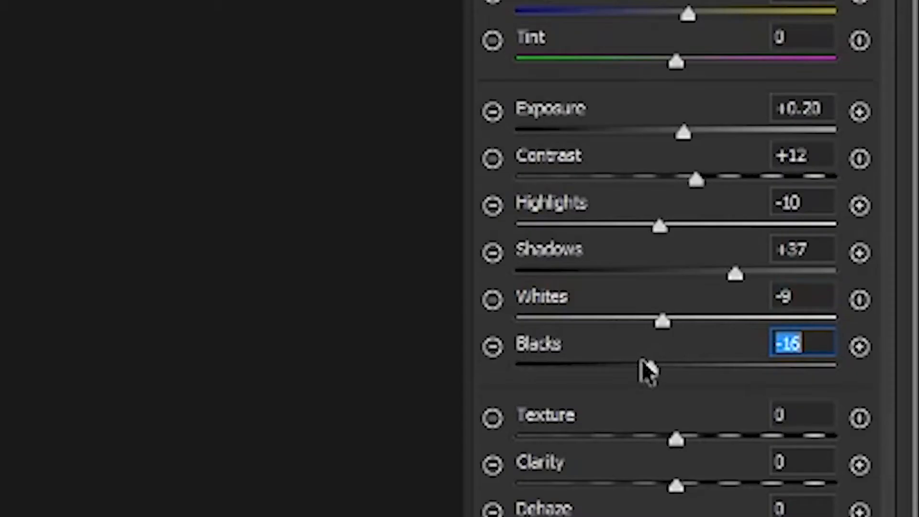
{"action": "left_click_drag", "start_coordinate": [647, 371], "coordinate": [652, 373]}
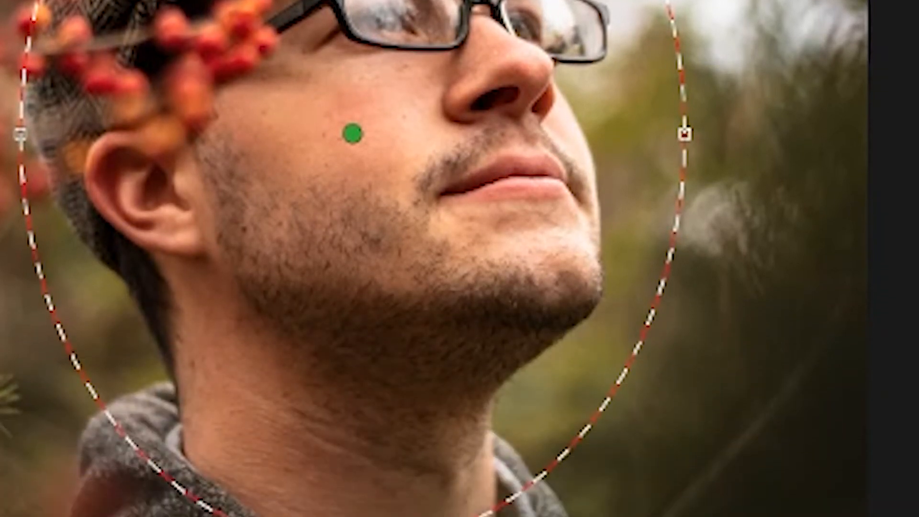
{"action": "left_click_drag", "start_coordinate": [843, 291], "coordinate": [841, 292]}
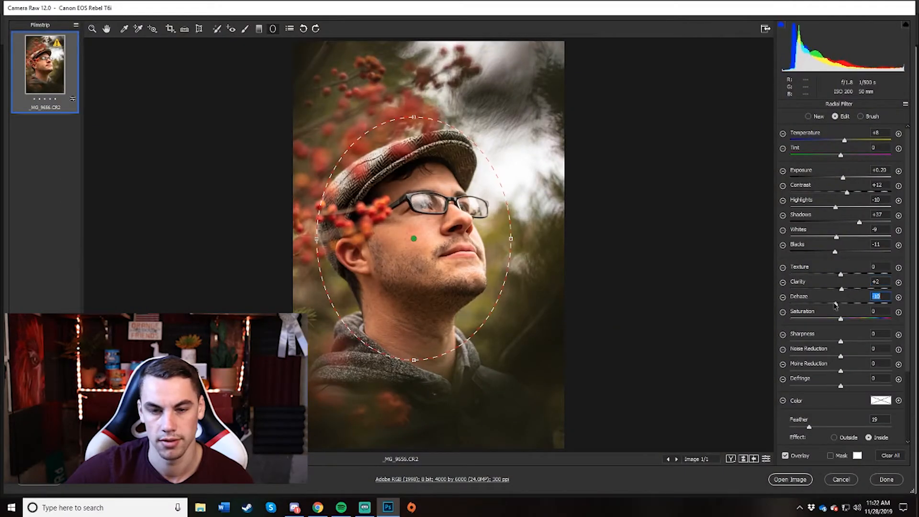
{"action": "left_click_drag", "start_coordinate": [837, 305], "coordinate": [831, 306]}
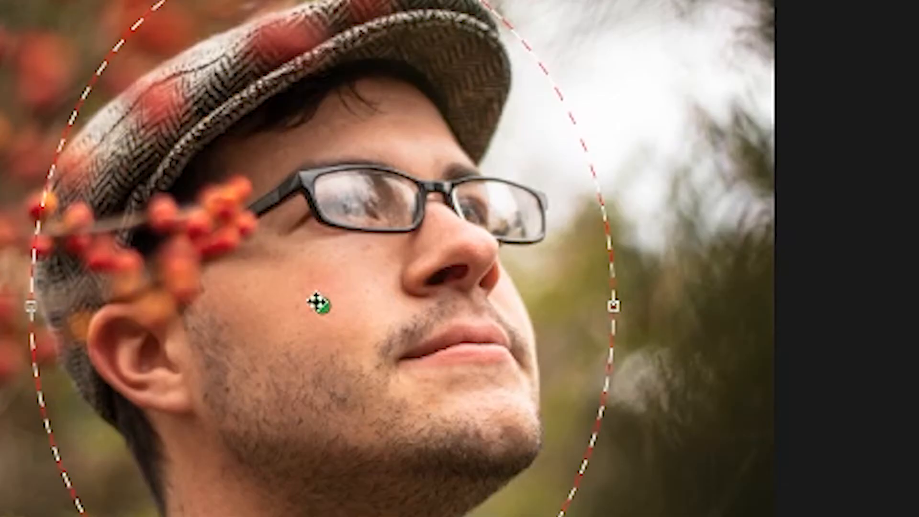
Reposition the radial filter over the face and set its exposure to -0.05, highlights to -33 and whites to -24
{"action": "mouse_move", "coordinate": [413, 237]}
{"action": "left_mouse_down"}
{"action": "mouse_move", "coordinate": [684, 214]}
{"action": "mouse_move", "coordinate": [418, 255]}
{"action": "left_mouse_up"}
{"action": "left_click_drag", "start_coordinate": [336, 355], "coordinate": [334, 305]}
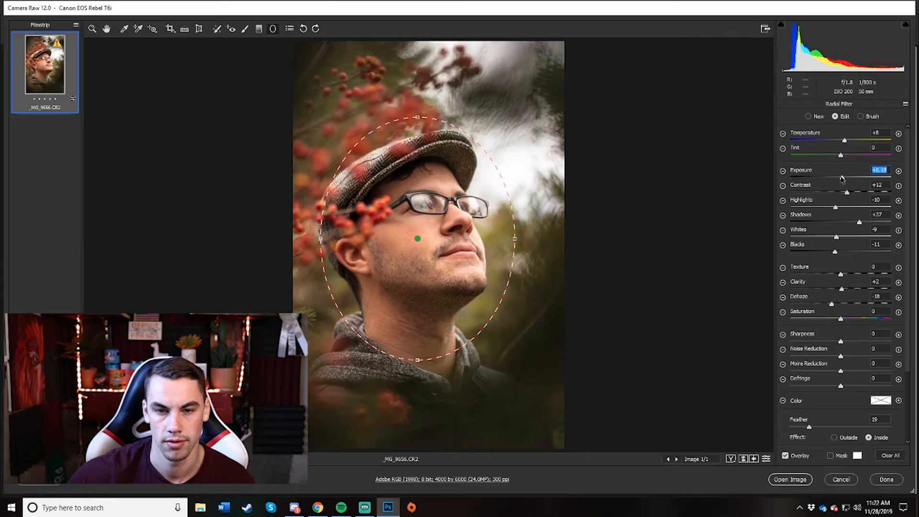
{"action": "left_click_drag", "start_coordinate": [842, 209], "coordinate": [831, 210]}
{"action": "left_click_drag", "start_coordinate": [838, 241], "coordinate": [830, 241]}
{"action": "mouse_move", "coordinate": [420, 238]}
{"action": "left_mouse_down"}
{"action": "mouse_move", "coordinate": [773, 225]}
{"action": "mouse_move", "coordinate": [411, 247]}
{"action": "left_mouse_up"}
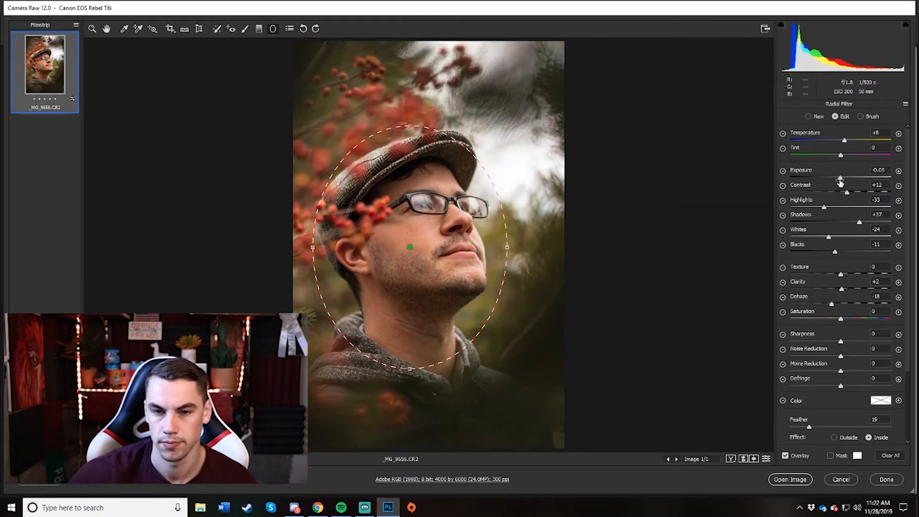
Shift the radial filter toward the mouth and set its exposure to +0.20, dehaze to -2 and temperature to +4
{"action": "left_click_drag", "start_coordinate": [840, 181], "coordinate": [843, 181]}
{"action": "left_click_drag", "start_coordinate": [415, 244], "coordinate": [438, 250]}
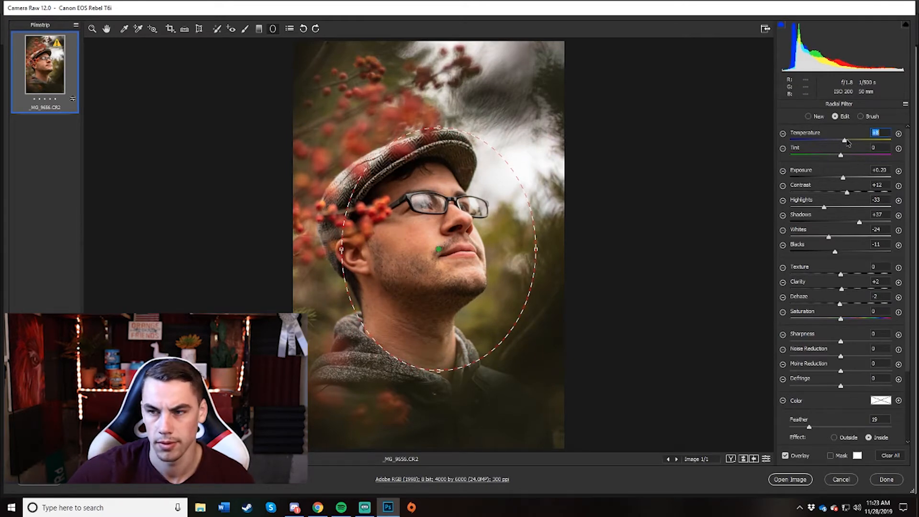
{"action": "left_click", "coordinate": [883, 131]}
{"action": "key", "text": "BackSpace"}
{"action": "type", "text": "4"}
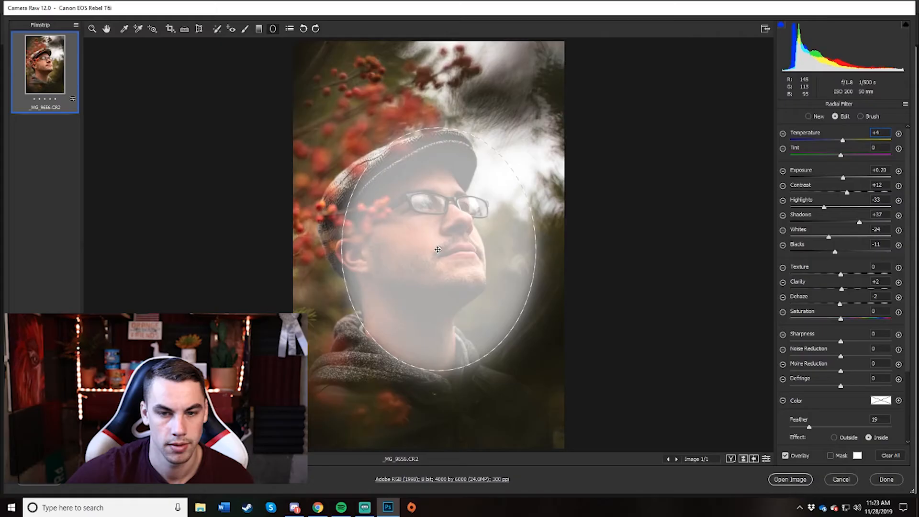
{"action": "mouse_move", "coordinate": [441, 248]}
{"action": "left_mouse_down"}
{"action": "mouse_move", "coordinate": [571, 228]}
{"action": "mouse_move", "coordinate": [405, 239]}
{"action": "mouse_move", "coordinate": [443, 241]}
{"action": "left_mouse_up"}
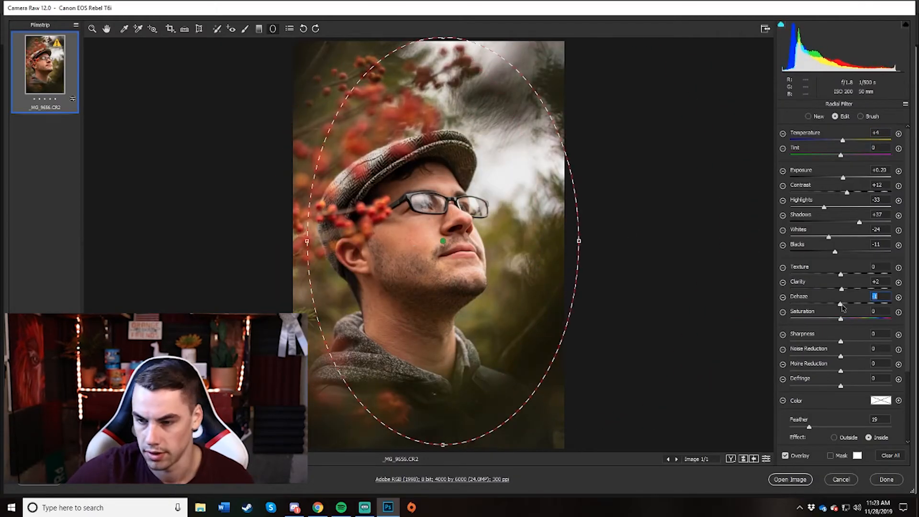
Set the radial filter's clarity to -4, dehaze to -11, contrast to +18 and tint to +5, and fit its ellipse around the head
{"action": "left_click", "coordinate": [836, 289]}
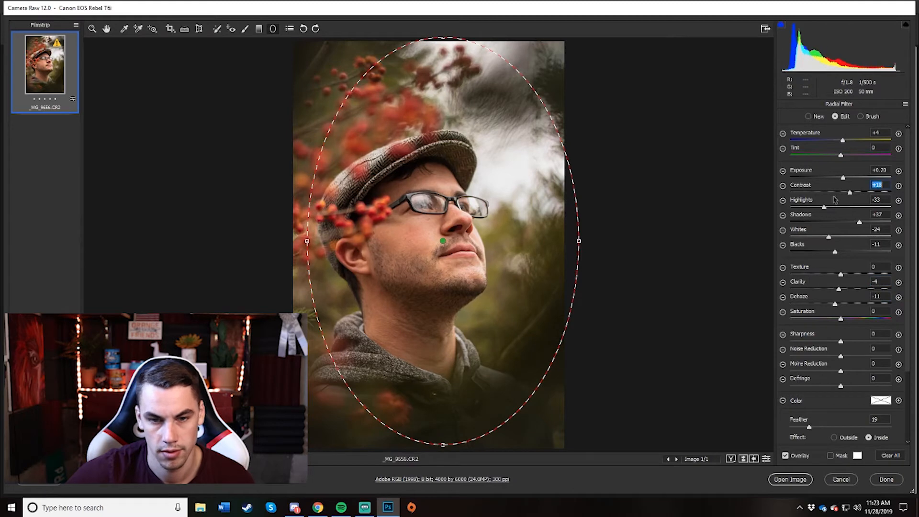
{"action": "left_click_drag", "start_coordinate": [597, 236], "coordinate": [547, 236]}
{"action": "mouse_move", "coordinate": [465, 220]}
{"action": "left_mouse_down"}
{"action": "mouse_move", "coordinate": [440, 216]}
{"action": "mouse_move", "coordinate": [693, 211]}
{"action": "mouse_move", "coordinate": [477, 217]}
{"action": "left_mouse_up"}
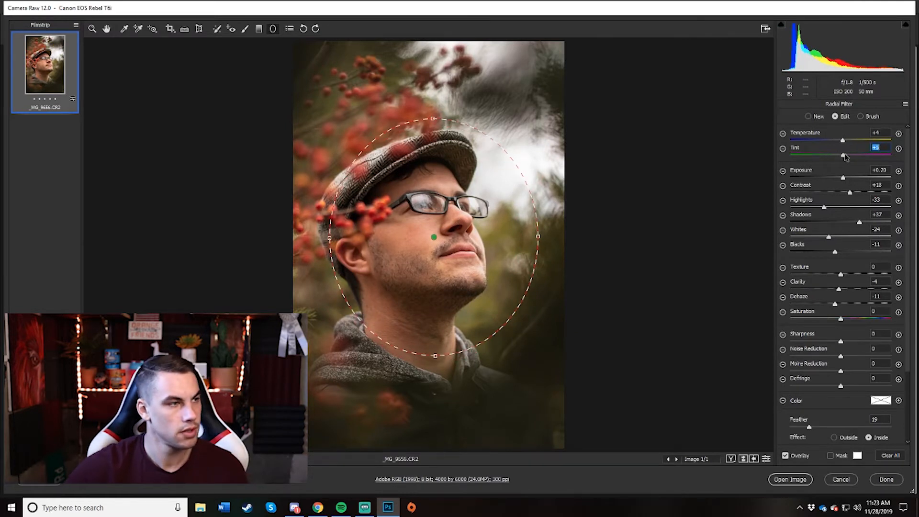
{"action": "left_click", "coordinate": [678, 112]}
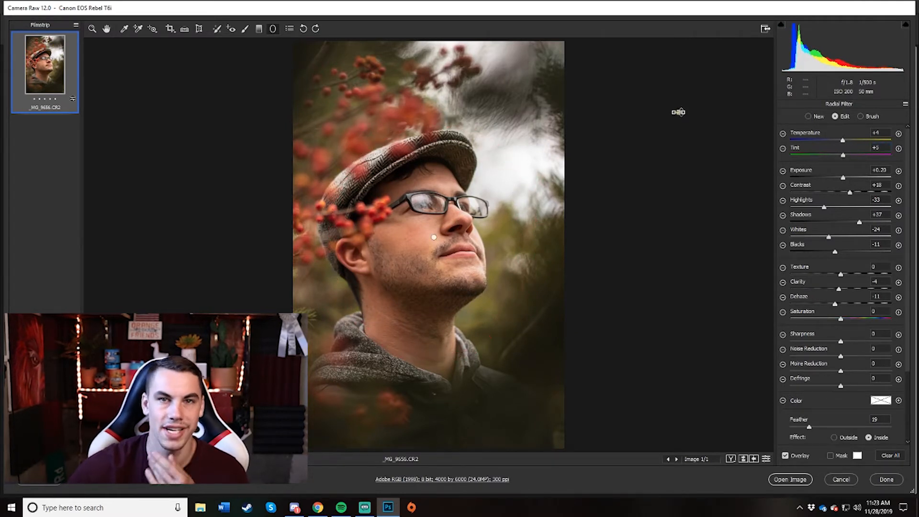
Add a graduated filter running diagonally from beyond the photo's lower-right corner to its upper-left corner
{"action": "left_click", "coordinate": [259, 28]}
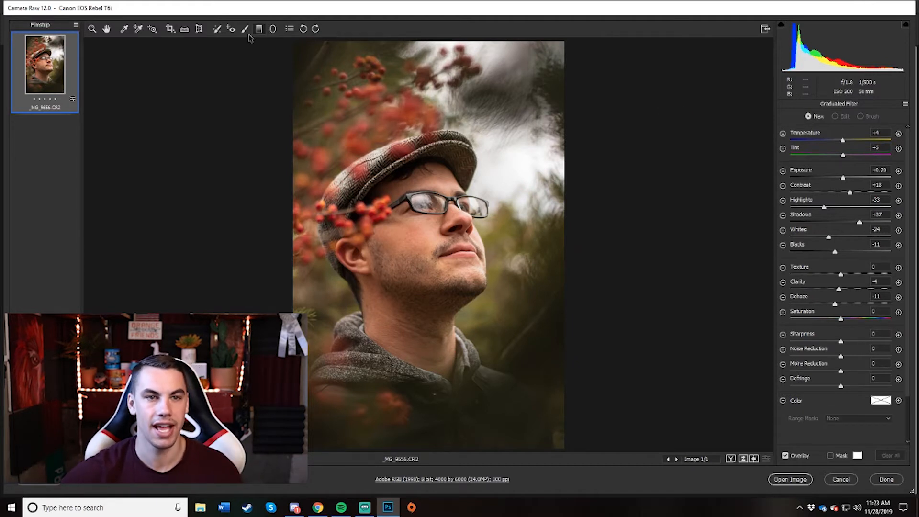
{"action": "key", "text": "ctrl+minus"}
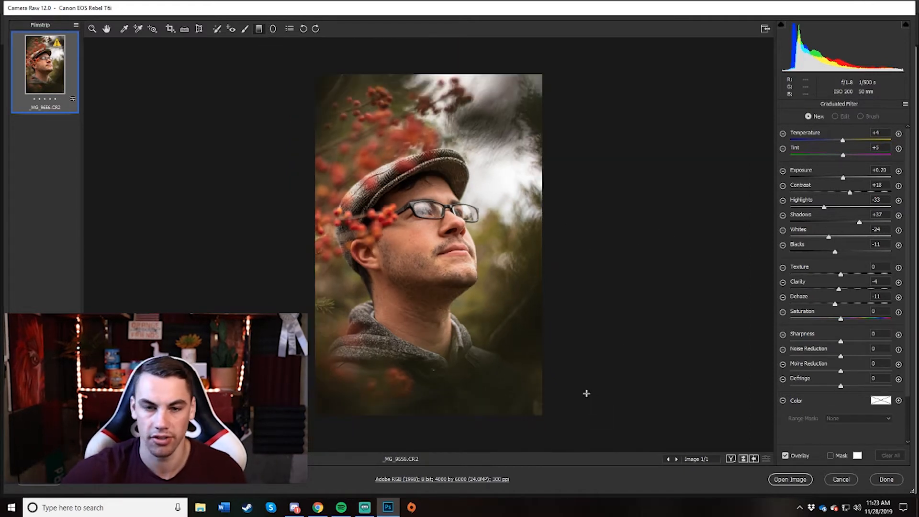
{"action": "left_click_drag", "start_coordinate": [586, 393], "coordinate": [343, 91]}
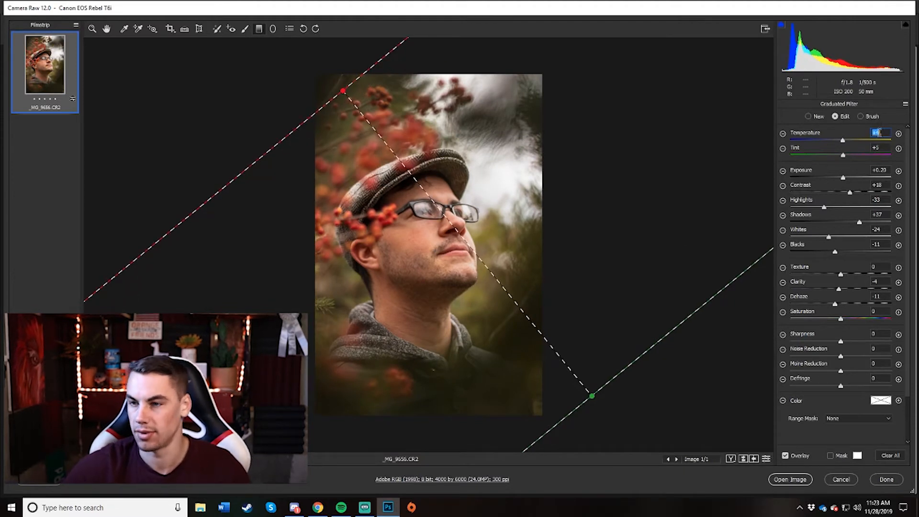
Reset all of the graduated filter's adjustments, from temperature through dehaze, to 0
{"action": "type", "text": "00"}
{"action": "left_click_drag", "start_coordinate": [888, 146], "coordinate": [872, 128]}
{"action": "type", "text": "00"}
{"action": "type", "text": "0"}
{"action": "left_click_drag", "start_coordinate": [886, 200], "coordinate": [873, 206]}
{"action": "type", "text": "0"}
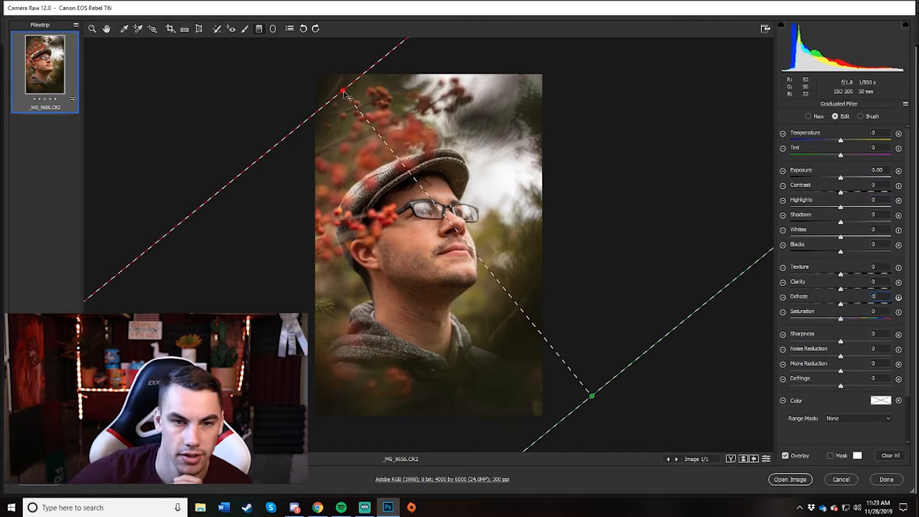
Shorten the gradient to the chin and set temperature -100, tint -61, exposure +0.95, contrast +50, highlights +7, shadows -80, whites -18 and blacks -9
{"action": "left_click_drag", "start_coordinate": [344, 92], "coordinate": [498, 265]}
{"action": "left_click_drag", "start_coordinate": [592, 397], "coordinate": [587, 408]}
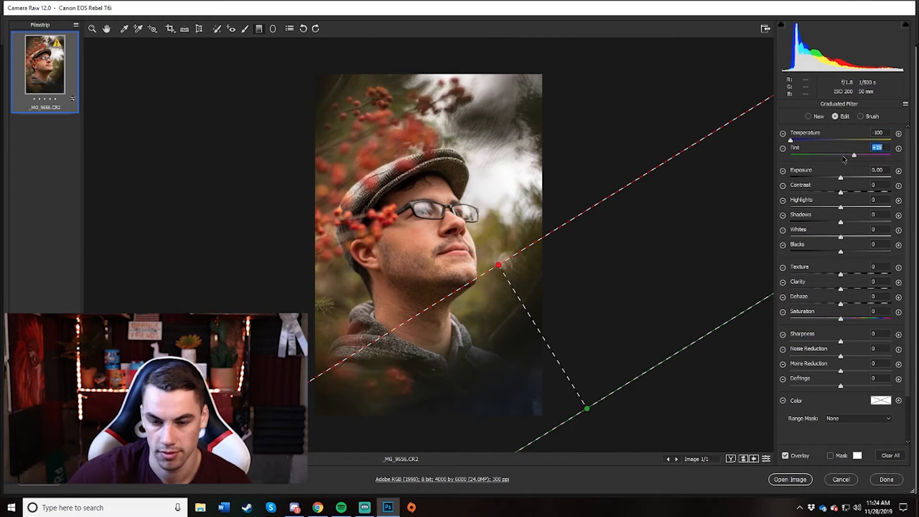
{"action": "left_click_drag", "start_coordinate": [850, 189], "coordinate": [836, 252]}
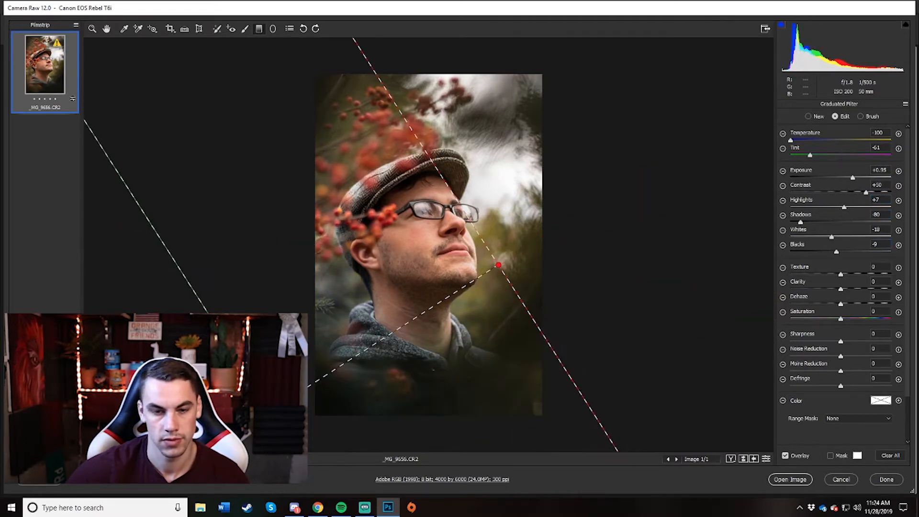
Swing the gradient to start left of the photo and end at the neck, with temperature -81, tint -18 and shadows +25
{"action": "left_click_drag", "start_coordinate": [269, 410], "coordinate": [239, 229]}
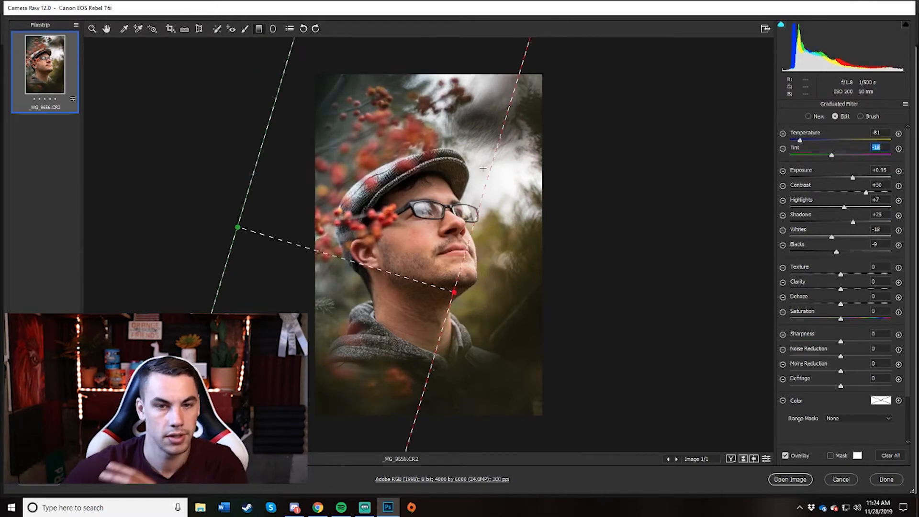
{"action": "left_click_drag", "start_coordinate": [454, 293], "coordinate": [450, 312]}
{"action": "left_click_drag", "start_coordinate": [449, 312], "coordinate": [448, 315]}
Add a second graduated filter rising from below the photo and reposition its ends so it fades out near the photo's left edge at neck height
{"action": "mouse_move", "coordinate": [463, 448]}
{"action": "left_mouse_down"}
{"action": "mouse_move", "coordinate": [455, 365]}
{"action": "mouse_move", "coordinate": [402, 277]}
{"action": "mouse_move", "coordinate": [420, 278]}
{"action": "mouse_move", "coordinate": [465, 239]}
{"action": "mouse_move", "coordinate": [398, 306]}
{"action": "left_mouse_up"}
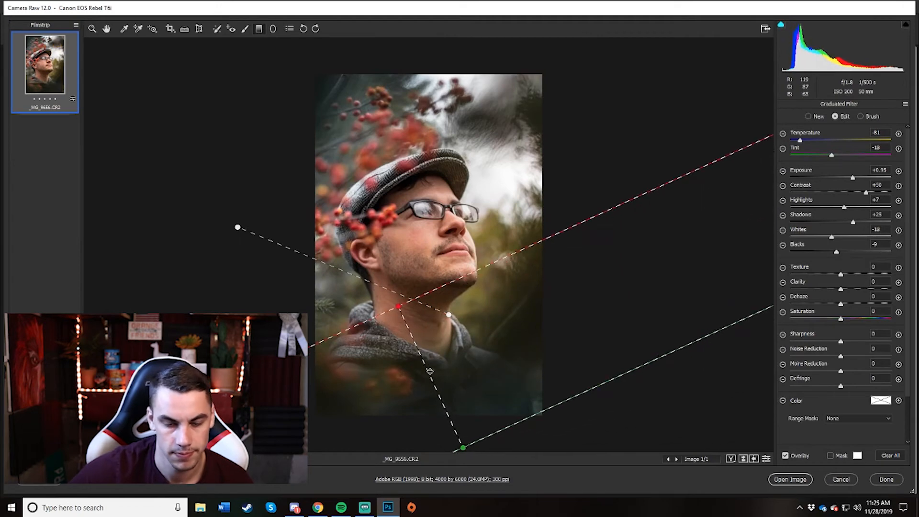
{"action": "key", "text": "ctrl+minus"}
{"action": "left_click_drag", "start_coordinate": [457, 406], "coordinate": [411, 438]}
{"action": "left_click_drag", "start_coordinate": [405, 296], "coordinate": [357, 268]}
{"action": "left_click_drag", "start_coordinate": [402, 410], "coordinate": [376, 440]}
Set the lower gradient's temperature -55, tint +1, contrast +15, highlights -5, shadows +29, whites -22, blacks -14 and clarity +16
{"action": "left_click_drag", "start_coordinate": [799, 141], "coordinate": [805, 142]}
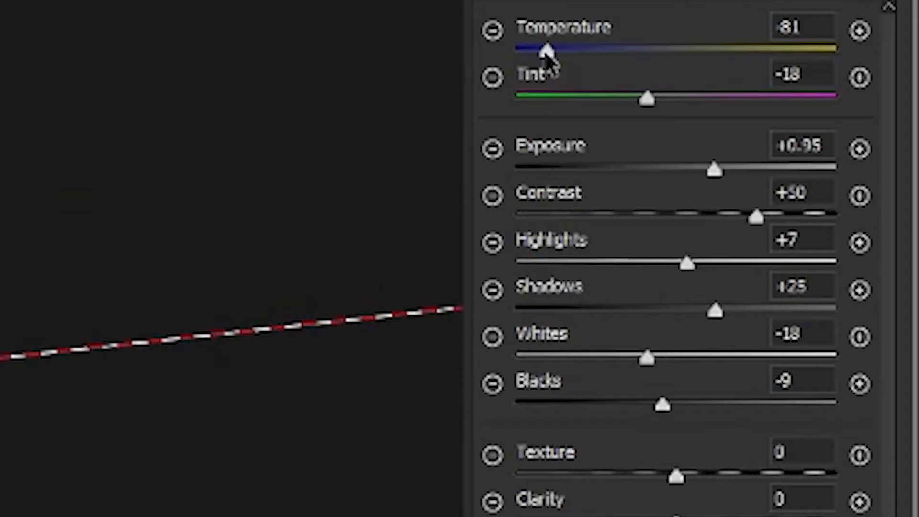
{"action": "left_click_drag", "start_coordinate": [564, 52], "coordinate": [604, 64]}
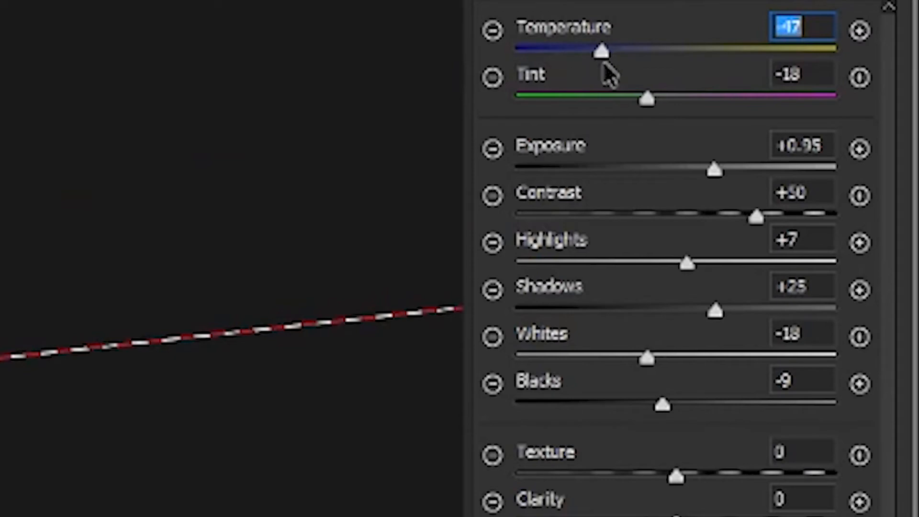
{"action": "left_click_drag", "start_coordinate": [645, 98], "coordinate": [679, 97]}
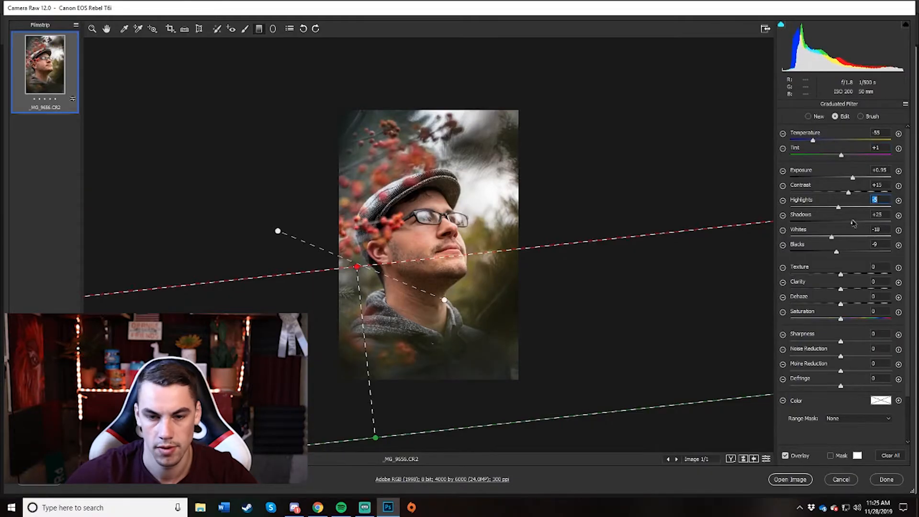
{"action": "left_click_drag", "start_coordinate": [853, 223], "coordinate": [838, 254]}
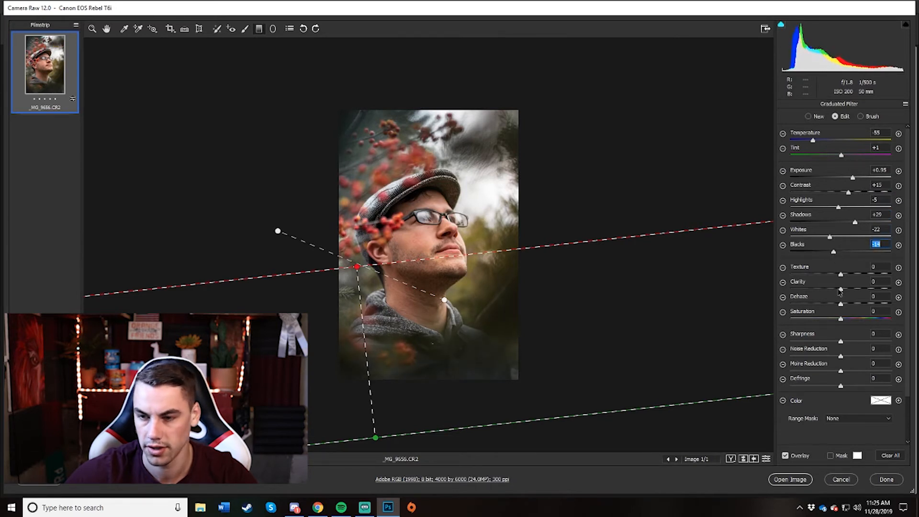
{"action": "left_click_drag", "start_coordinate": [847, 292], "coordinate": [844, 291]}
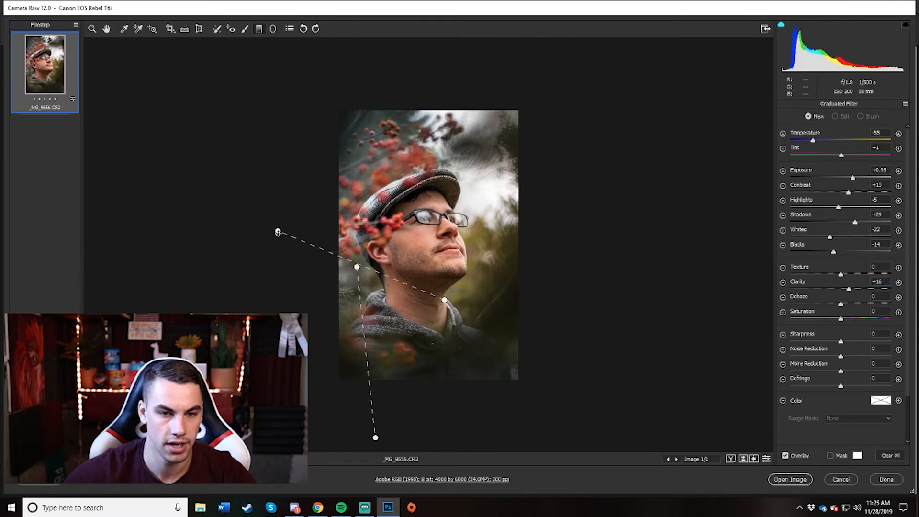
Set the left gradient's temperature to -70, delete the stray gradient at the neck, and raise the left gradient's starting point to tilt it more steeply
{"action": "left_click", "coordinate": [277, 232]}
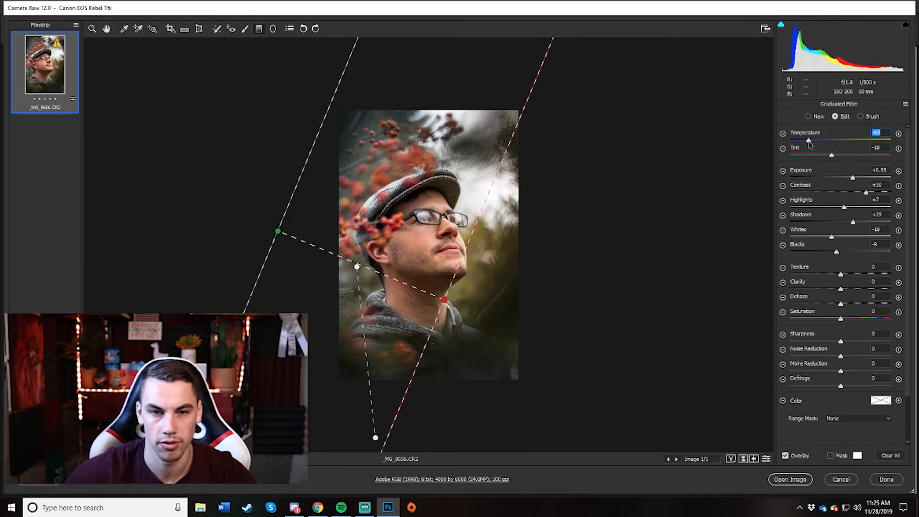
{"action": "left_click_drag", "start_coordinate": [445, 303], "coordinate": [445, 308]}
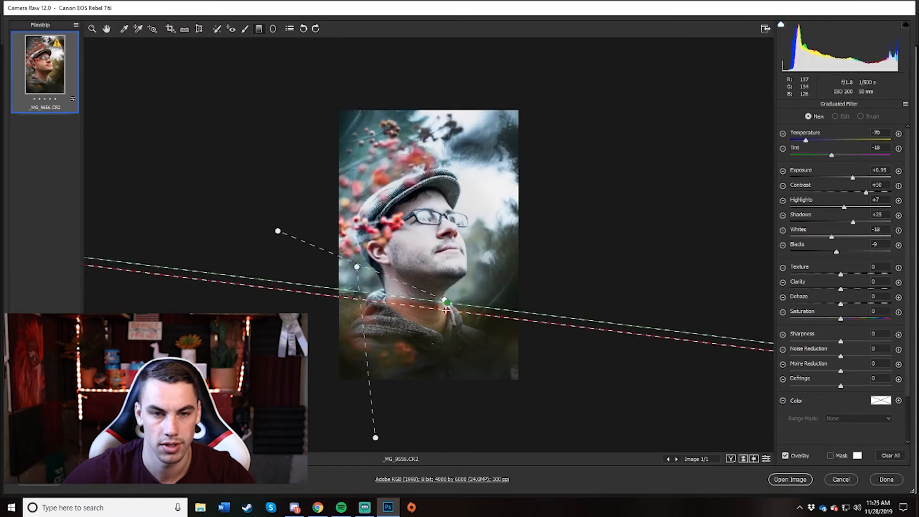
{"action": "key", "text": "Delete"}
{"action": "left_click", "coordinate": [444, 300]}
{"action": "left_click_drag", "start_coordinate": [275, 229], "coordinate": [273, 170]}
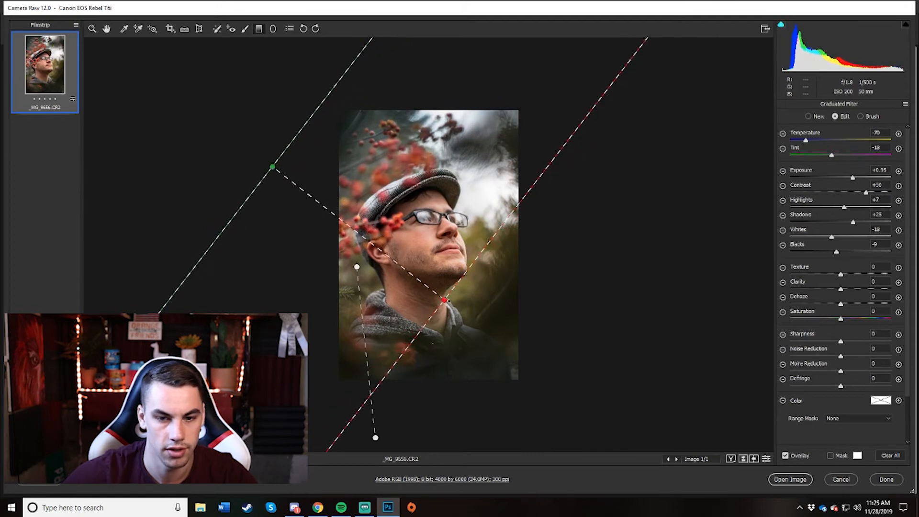
Raise the left gradient's end point from the neck to the chin and cycle through the before/after views to compare the edit
{"action": "left_click_drag", "start_coordinate": [444, 301], "coordinate": [450, 284]}
{"action": "left_click", "coordinate": [588, 335]}
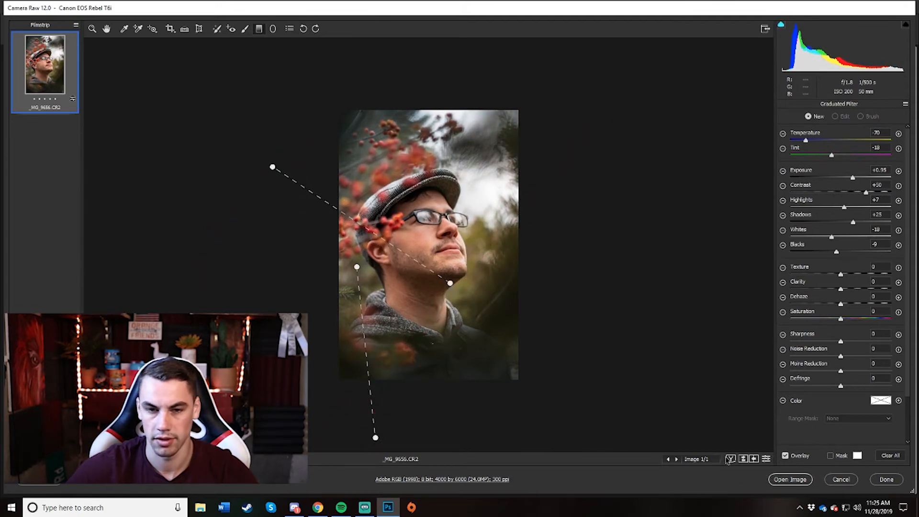
{"action": "left_click", "coordinate": [731, 459]}
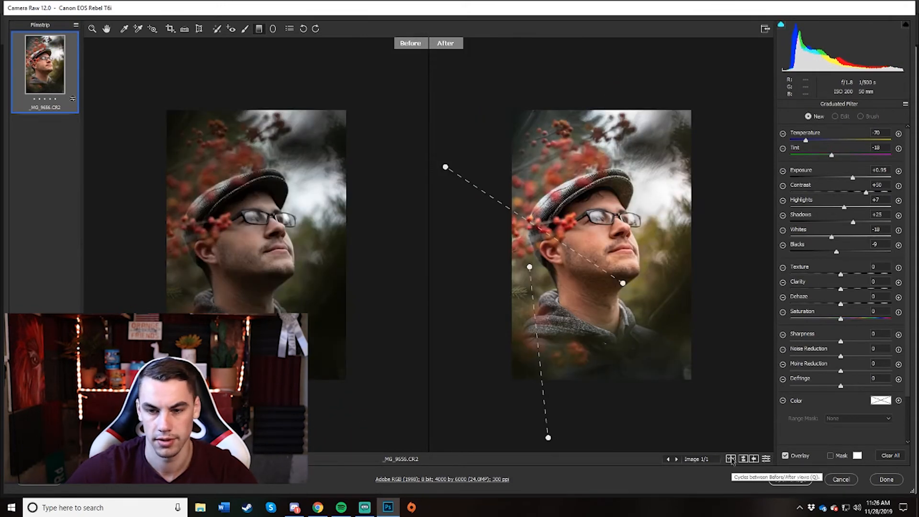
{"action": "left_click", "coordinate": [731, 460]}
{"action": "left_click", "coordinate": [731, 459]}
{"action": "left_click", "coordinate": [731, 460]}
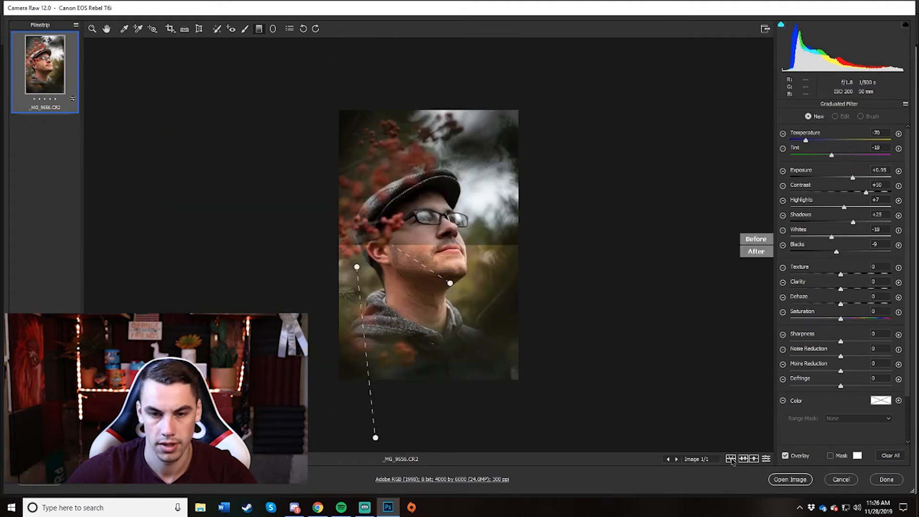
{"action": "left_click", "coordinate": [731, 459]}
Add a graduated filter from right of the photo to the face, with temperature +16, tint -32, exposure +1.85, highlights +33, clarity +26 and dehaze +27
{"action": "left_click_drag", "start_coordinate": [584, 186], "coordinate": [440, 217]}
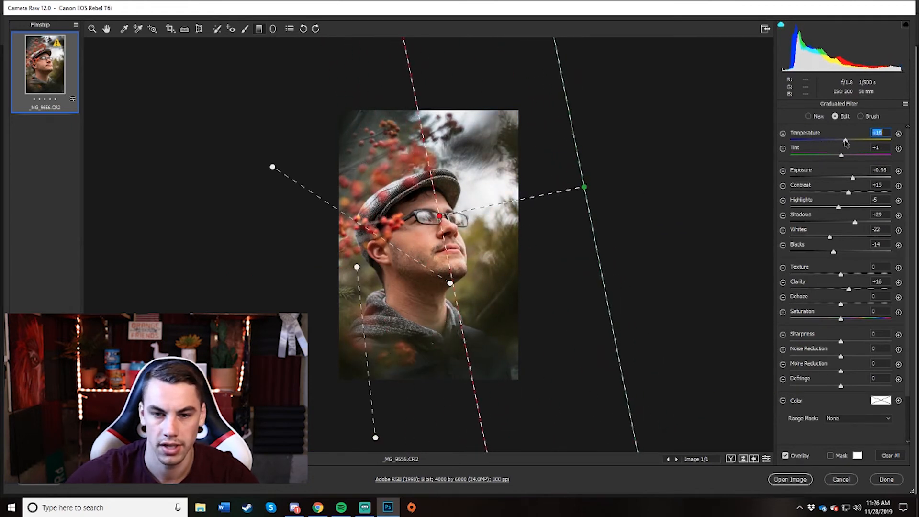
Move the upper end of the lower gradient onto the chin, and select the gradient right of the photo to check its settings
{"action": "left_click_drag", "start_coordinate": [356, 268], "coordinate": [391, 312]}
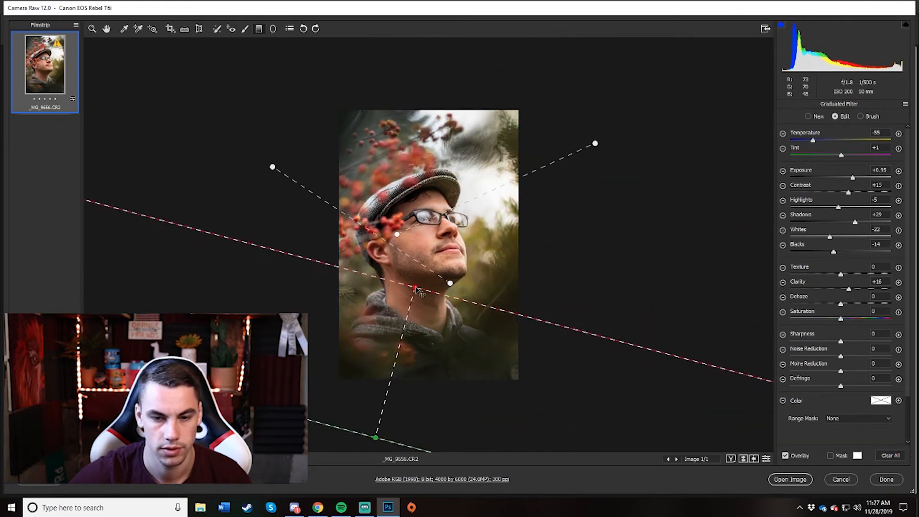
{"action": "left_click_drag", "start_coordinate": [415, 288], "coordinate": [454, 261]}
{"action": "left_click", "coordinate": [669, 193]}
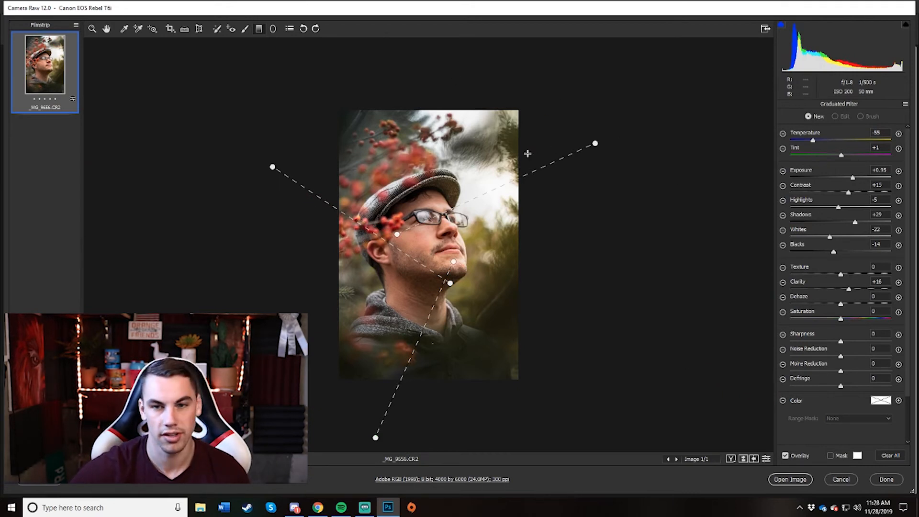
{"action": "left_click", "coordinate": [594, 144]}
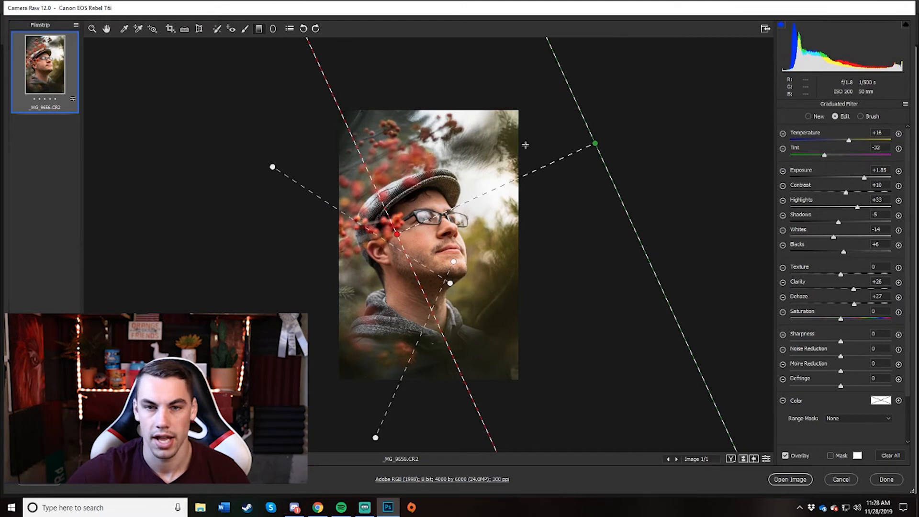
Add a large elliptical radial filter around the head and shoulders, set its effect to Outside and reset its correction settings
{"action": "left_click", "coordinate": [273, 29]}
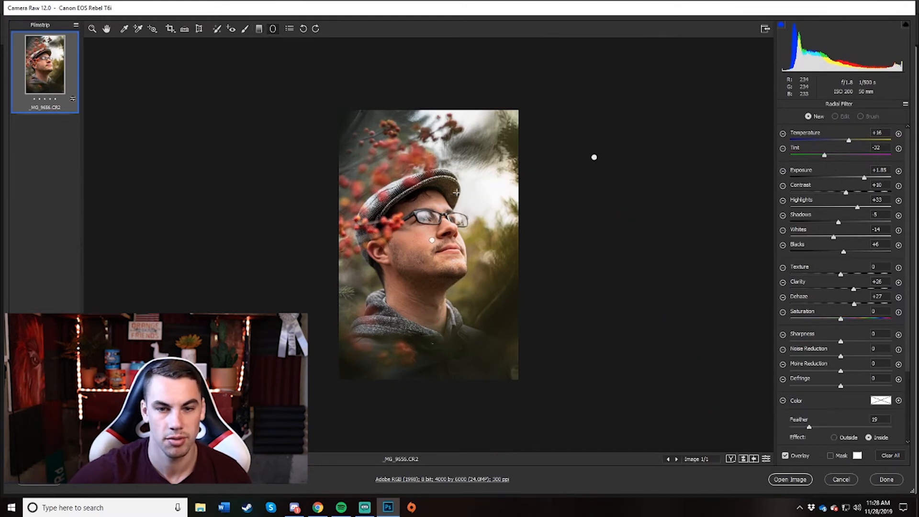
{"action": "left_click_drag", "start_coordinate": [414, 208], "coordinate": [453, 262]}
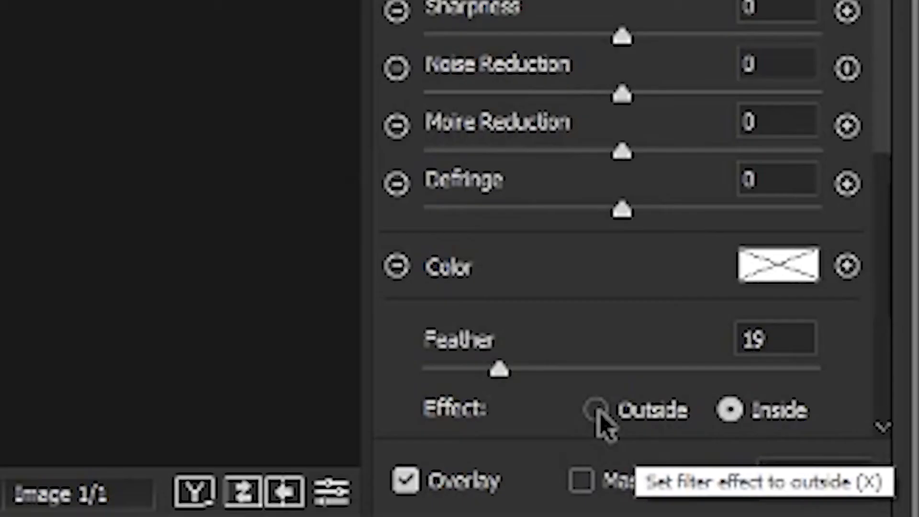
{"action": "left_click", "coordinate": [835, 437]}
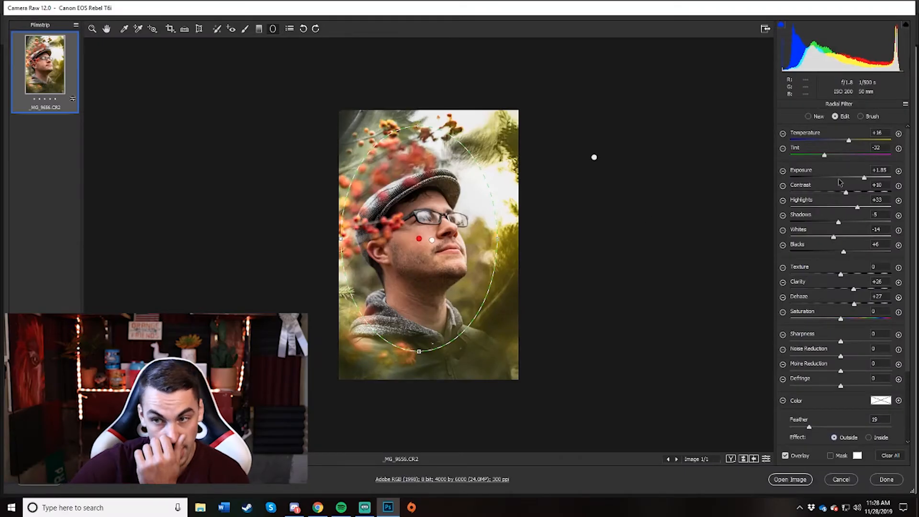
{"action": "left_click", "coordinate": [905, 104]}
{"action": "left_click", "coordinate": [861, 193]}
Set the outside radial filter to temperature -35, tint -71, exposure +0.10, contrast +17, highlights +10, shadows +12, blacks +7, clarity -5 and dehaze +4
{"action": "left_click_drag", "start_coordinate": [840, 139], "coordinate": [826, 136]}
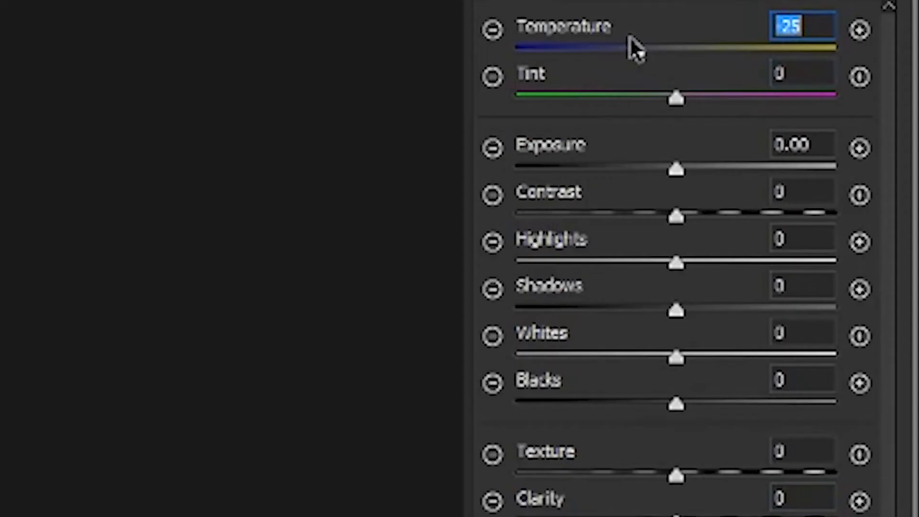
{"action": "left_click_drag", "start_coordinate": [666, 93], "coordinate": [558, 94]}
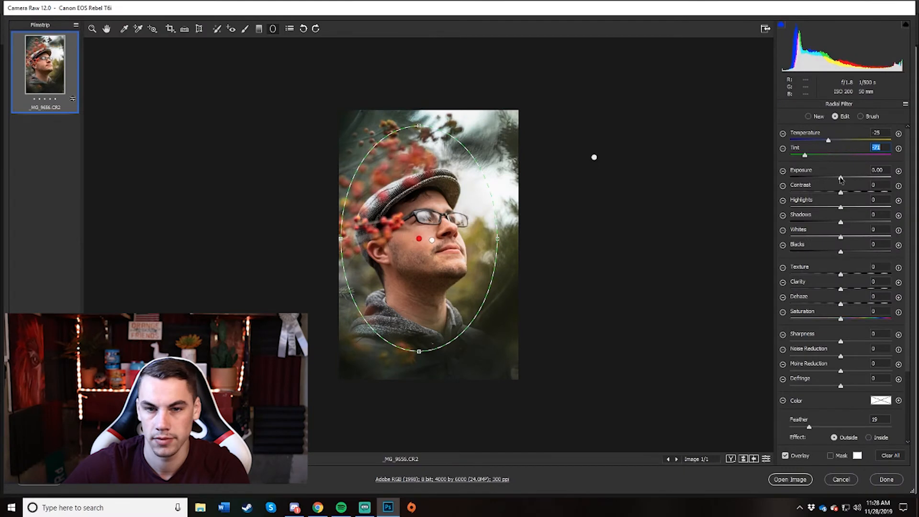
{"action": "left_click_drag", "start_coordinate": [841, 178], "coordinate": [840, 274]}
{"action": "left_click_drag", "start_coordinate": [841, 289], "coordinate": [843, 304]}
{"action": "left_click_drag", "start_coordinate": [827, 141], "coordinate": [817, 144]}
{"action": "left_click", "coordinate": [578, 218]}
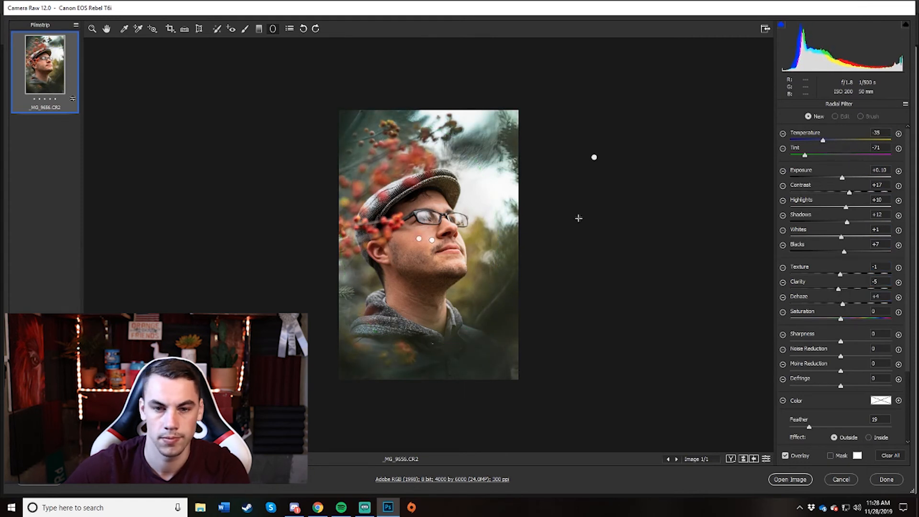
Delete the stray radial filter right of the photo and show the before and after versions side by side
{"action": "left_click", "coordinate": [593, 157]}
{"action": "left_click", "coordinate": [594, 155]}
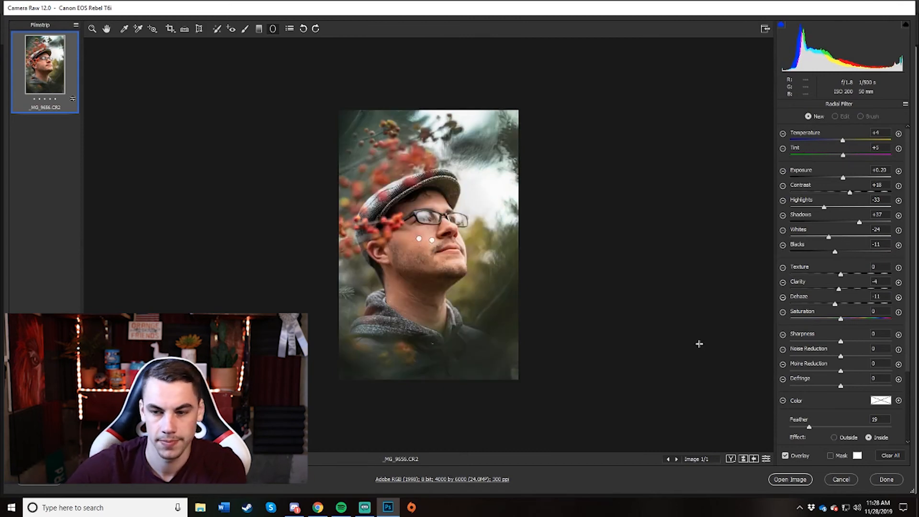
{"action": "left_click", "coordinate": [730, 458]}
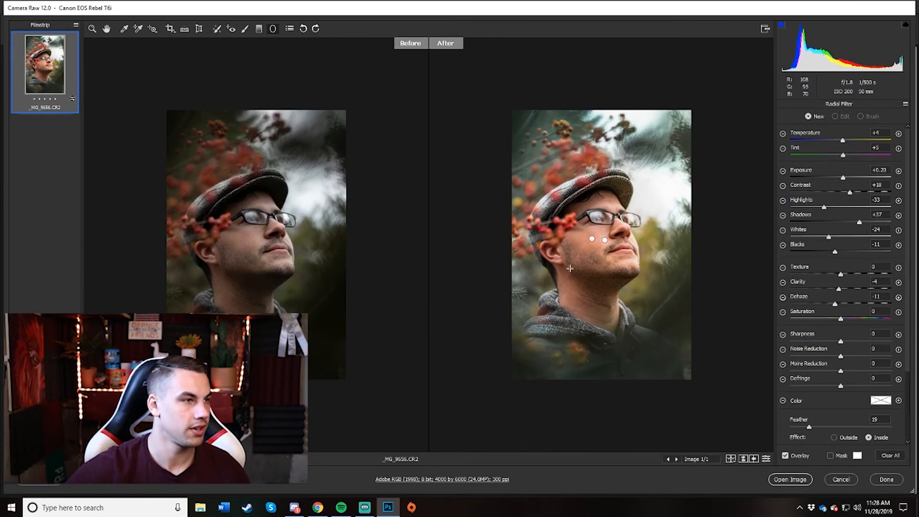
Adjust the face radial filter to tint +1, exposure +0.10, dehaze -10 and saturation -6, and make its temperature slightly cooler
{"action": "left_click", "coordinate": [605, 240]}
{"action": "left_click", "coordinate": [738, 128]}
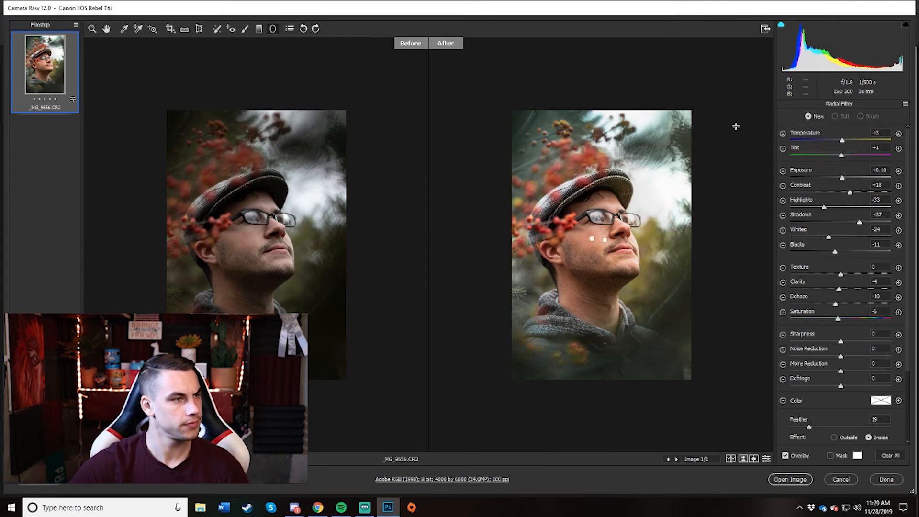
{"action": "left_click", "coordinate": [605, 241]}
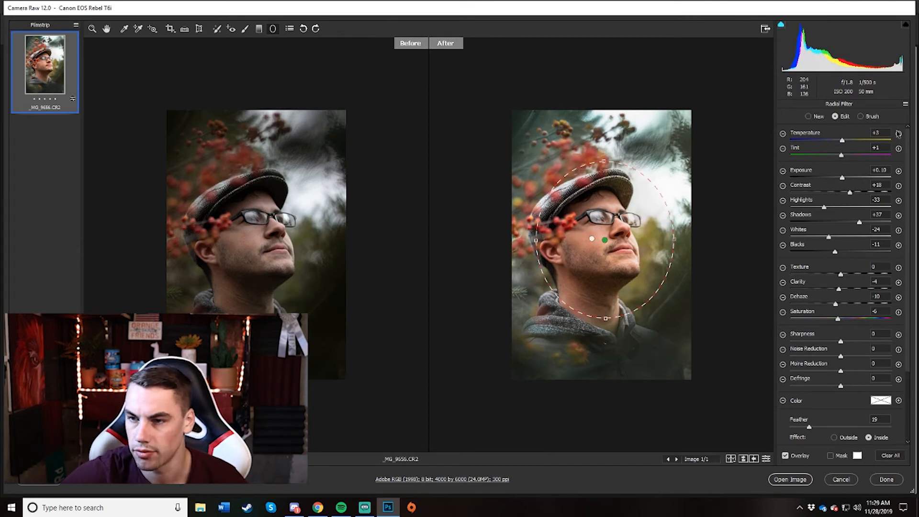
{"action": "left_click_drag", "start_coordinate": [843, 142], "coordinate": [838, 143]}
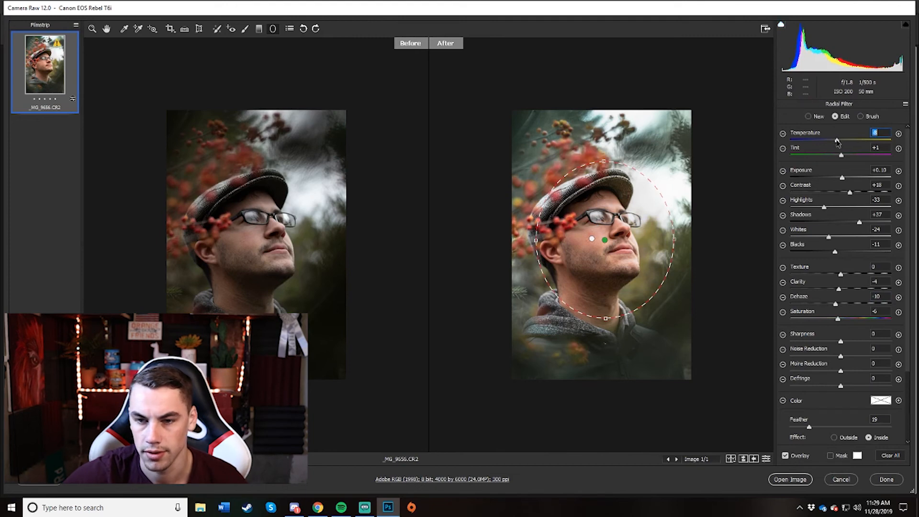
Open the edited portrait in Photoshop, and open the unedited _MG_9656 from the december folder in a floating window beside it
{"action": "left_click", "coordinate": [781, 480]}
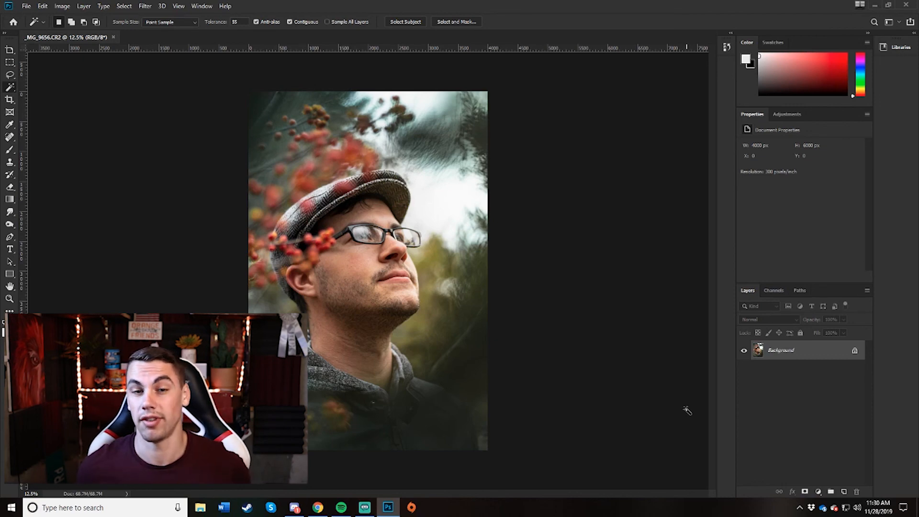
{"action": "key", "text": "ctrl+o"}
{"action": "scroll", "coordinate": [511, 181], "scroll_direction": "down", "scroll_amount": 2}
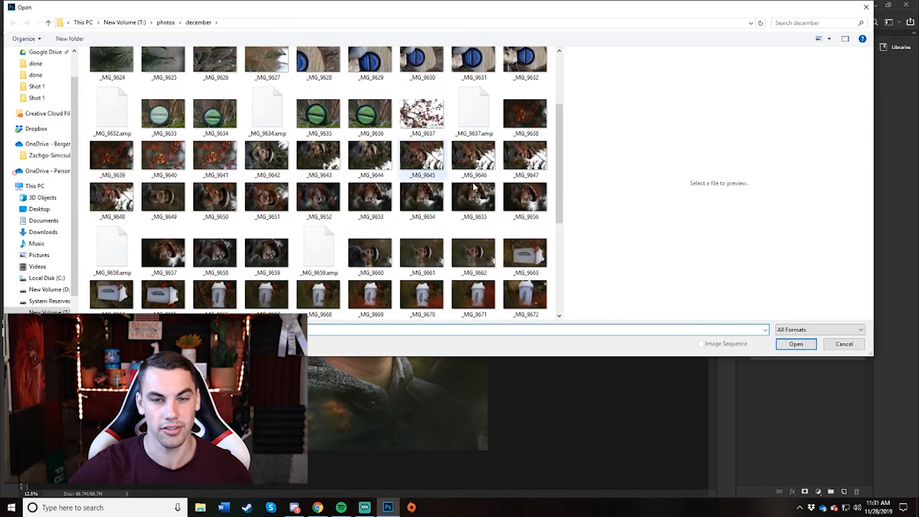
{"action": "scroll", "coordinate": [511, 182], "scroll_direction": "up", "scroll_amount": 2}
{"action": "scroll", "coordinate": [512, 172], "scroll_direction": "down", "scroll_amount": 5}
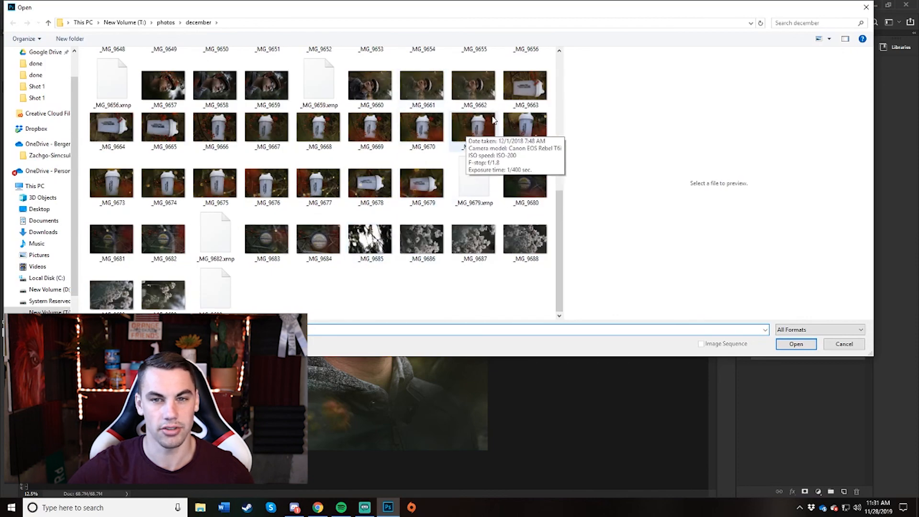
{"action": "scroll", "coordinate": [373, 134], "scroll_direction": "up", "scroll_amount": 2}
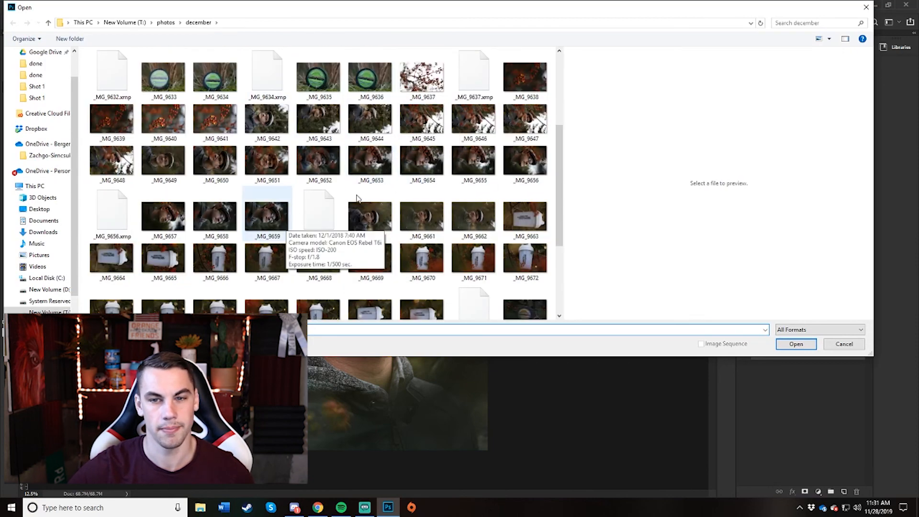
{"action": "double_click", "coordinate": [523, 157]}
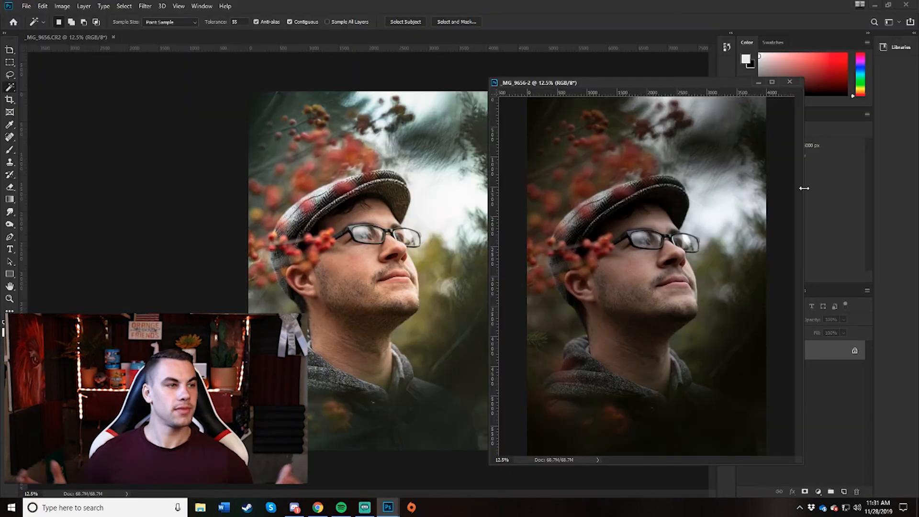